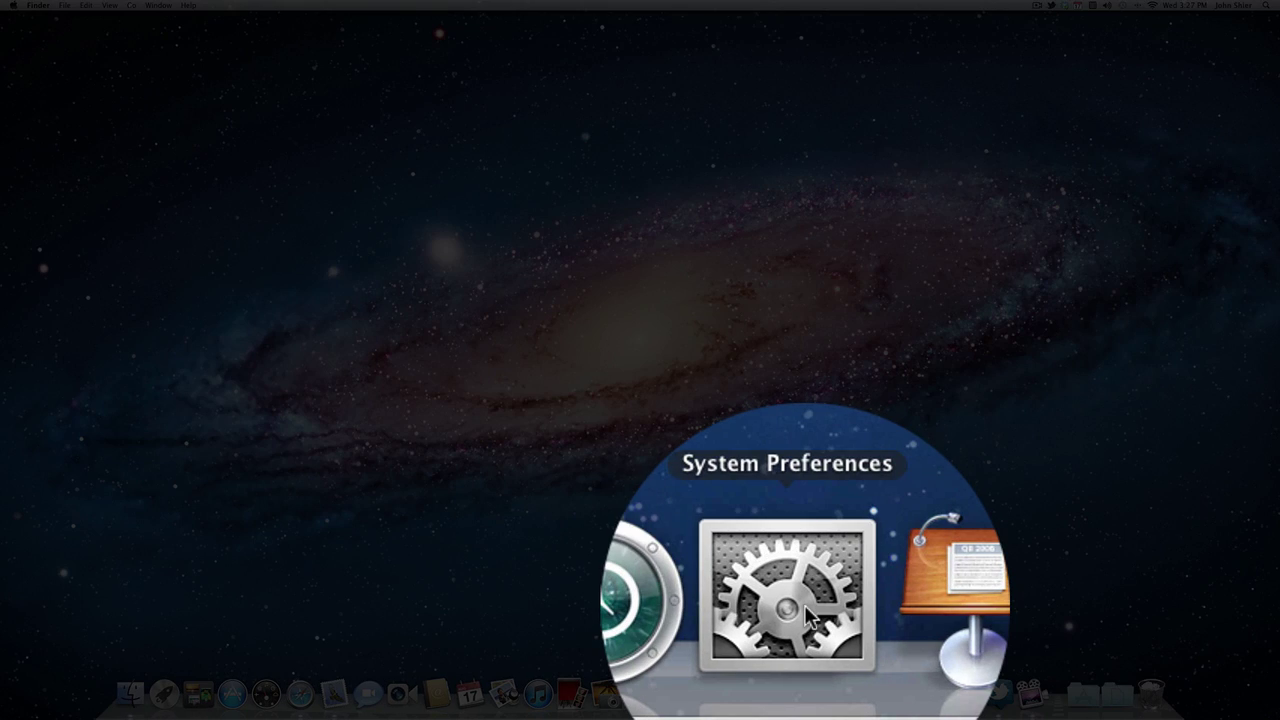
Step: Open System Preferences from the Dock and review the Mouse pane
click(806, 668)
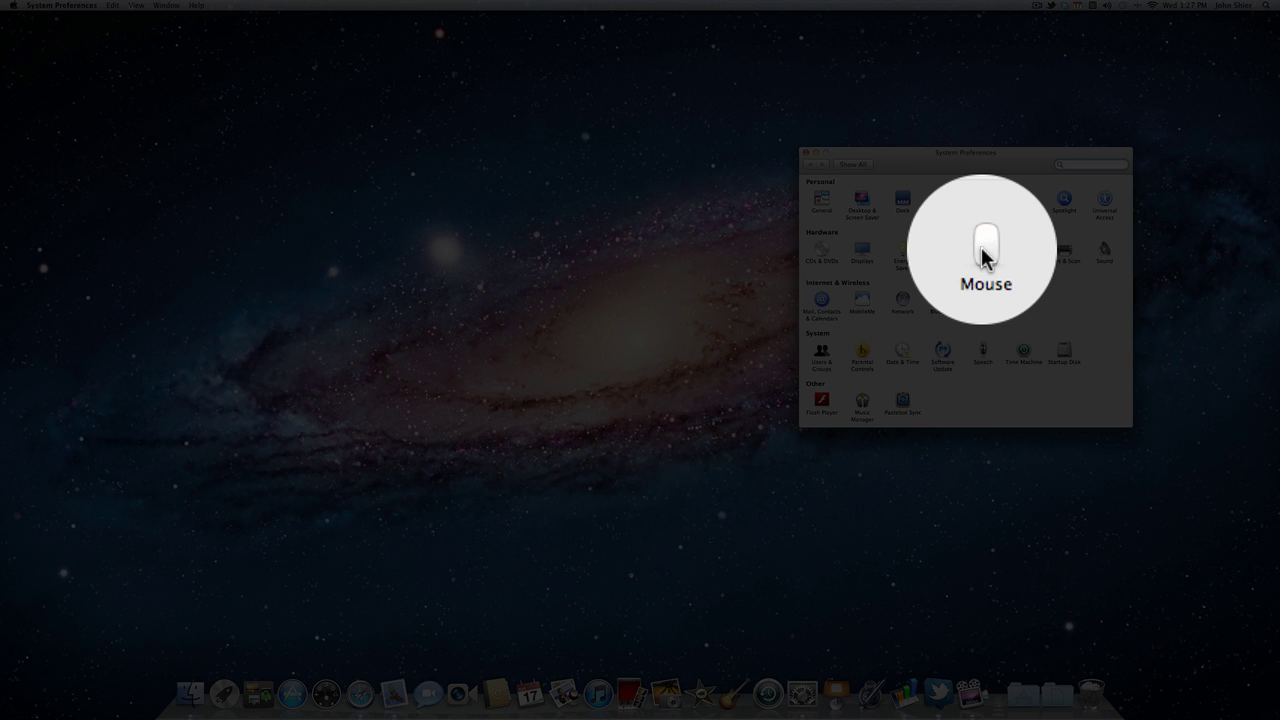
click(983, 252)
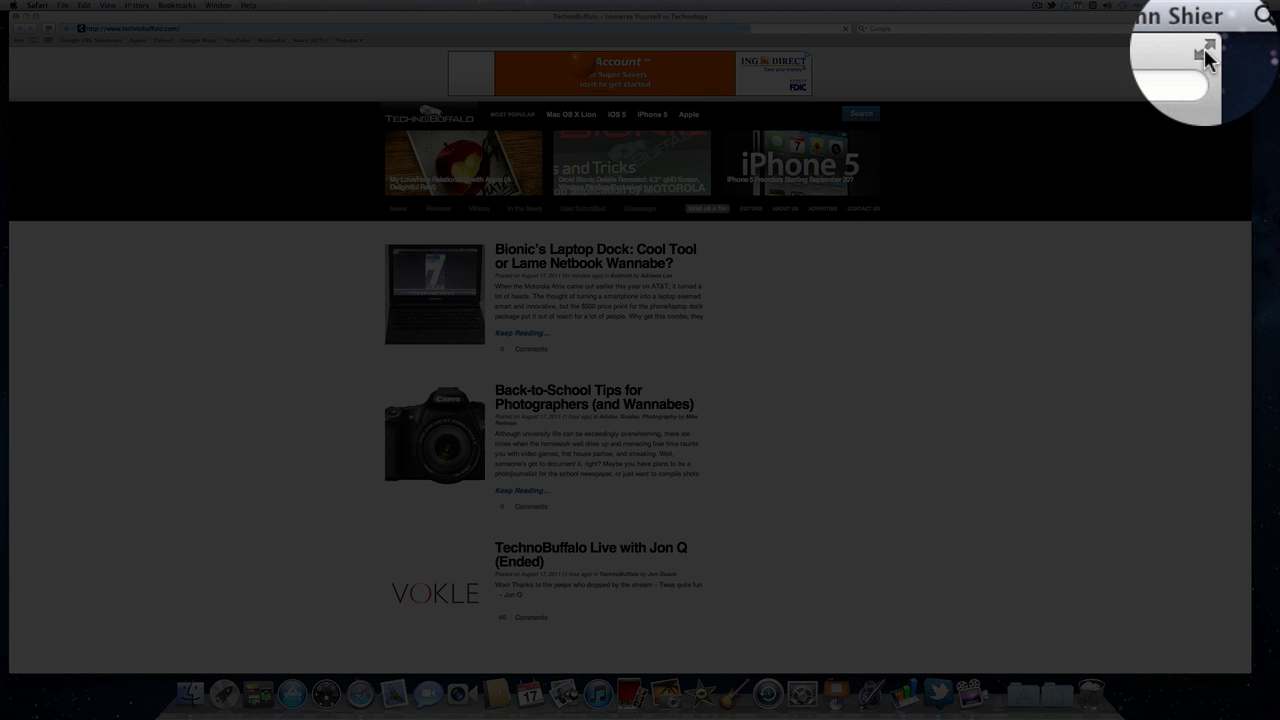
Step: Put the TechnoBuffalo Safari window into full screen, then exit using the menu bar button
click(1245, 18)
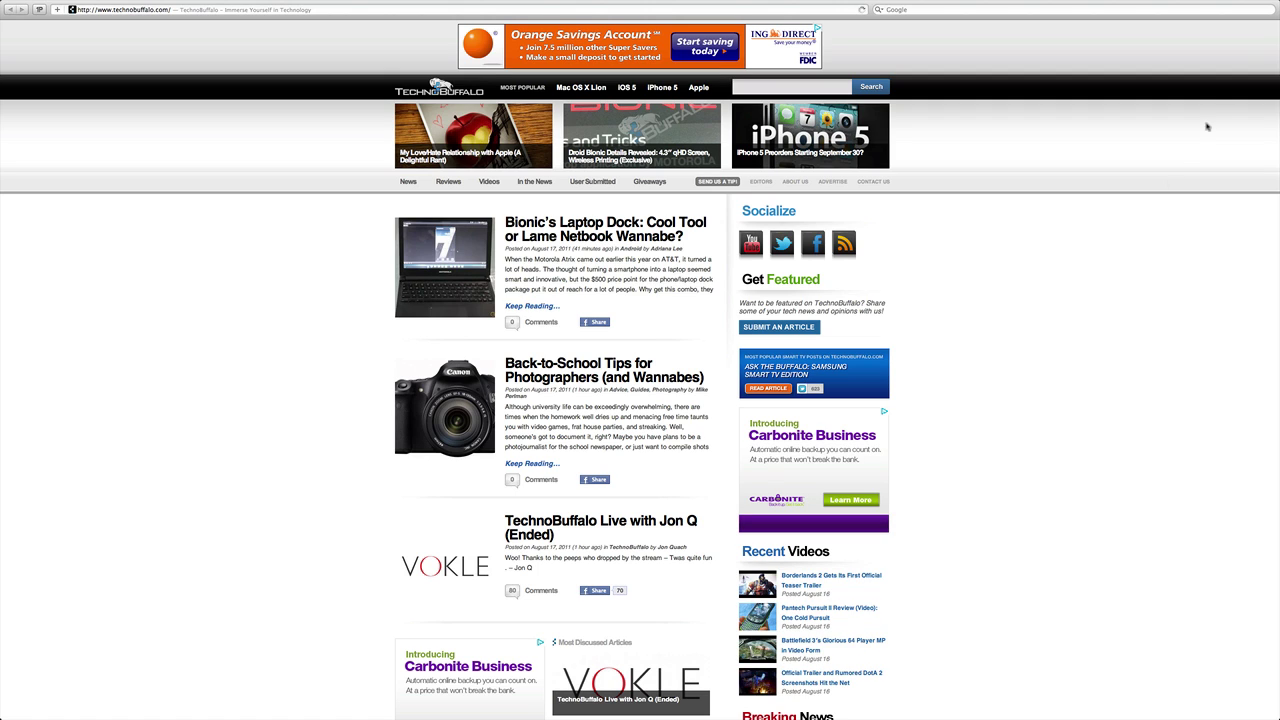
mouse_move(1275, 5)
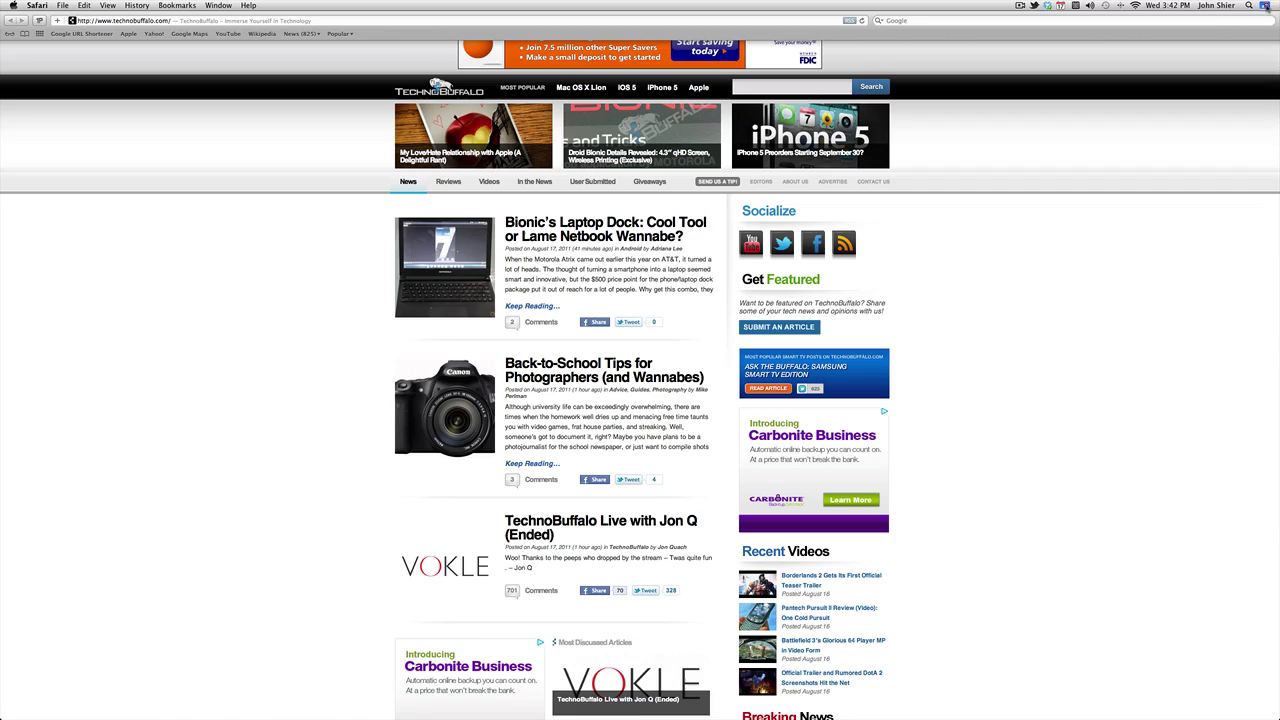
click(1272, 6)
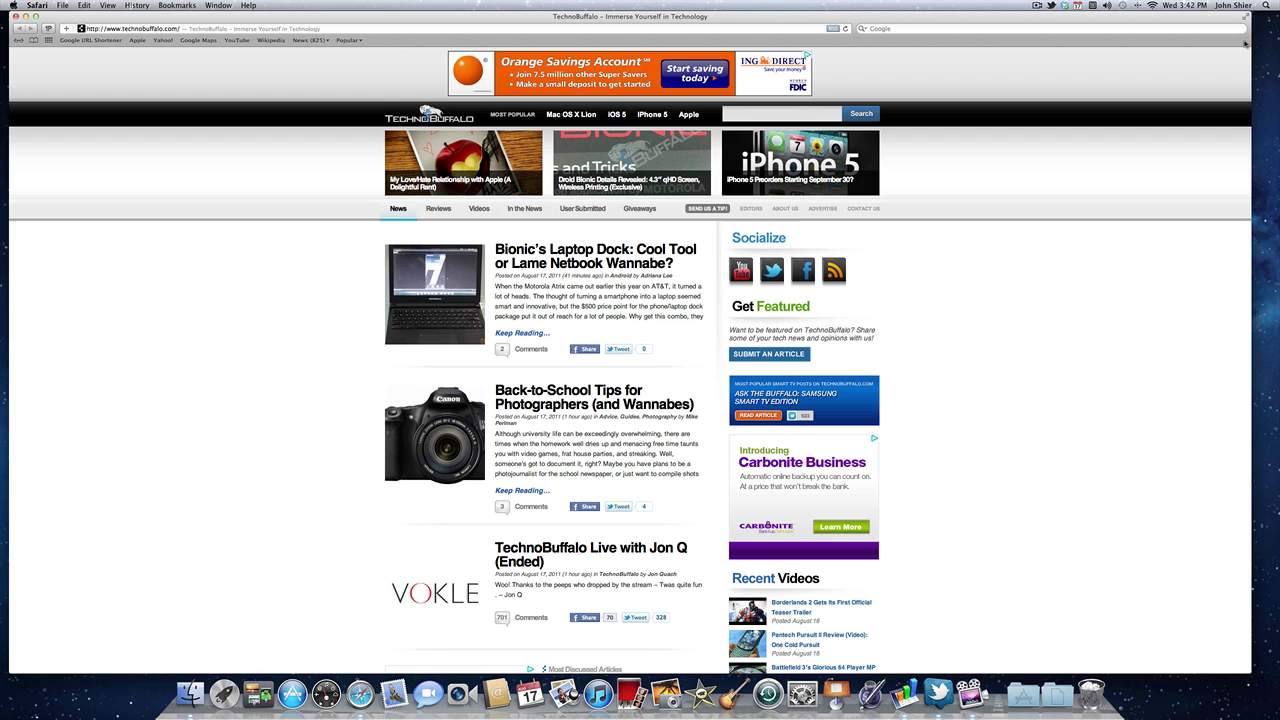
Step: Re-enter full screen in Safari and leave it with Escape
click(1245, 17)
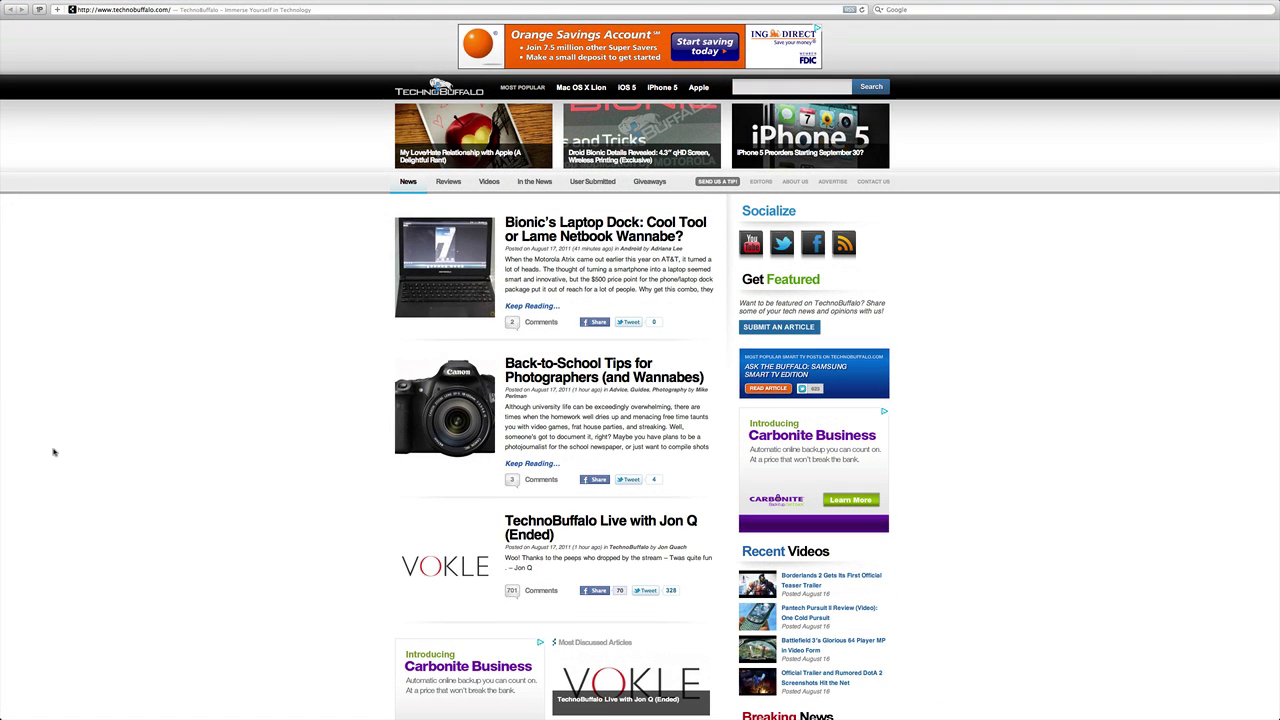
click(53, 450)
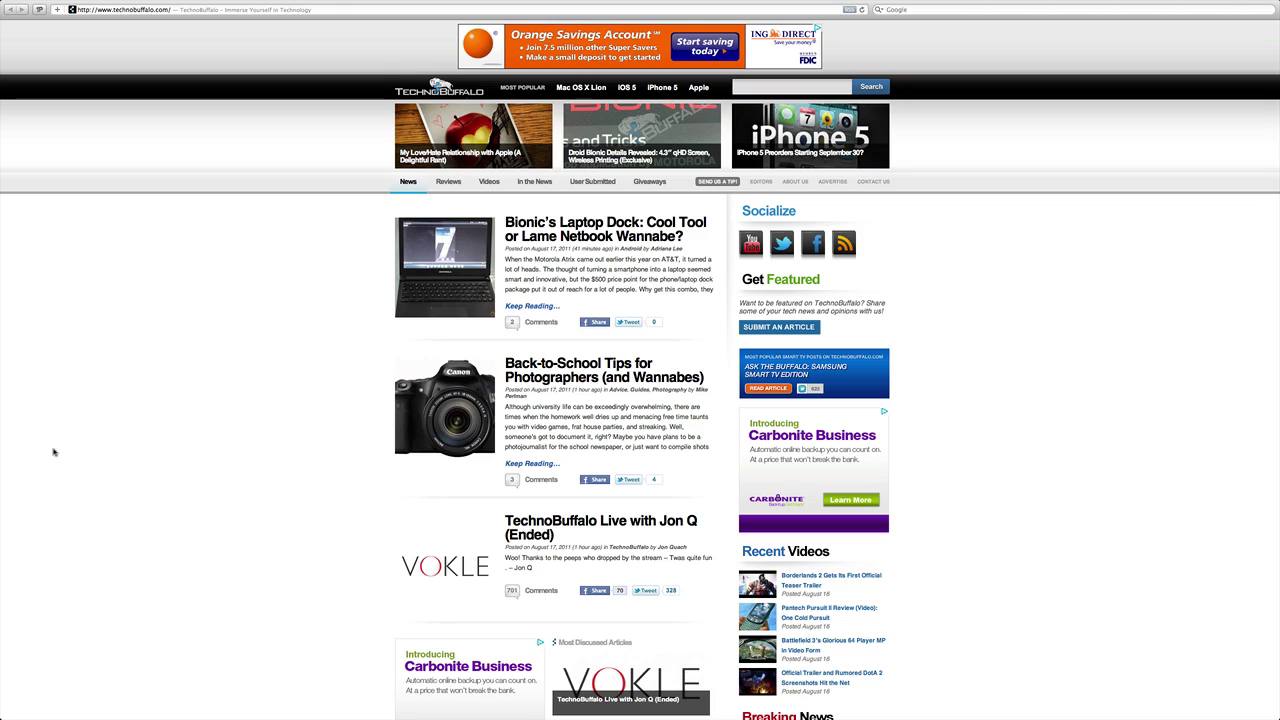
key(Escape)
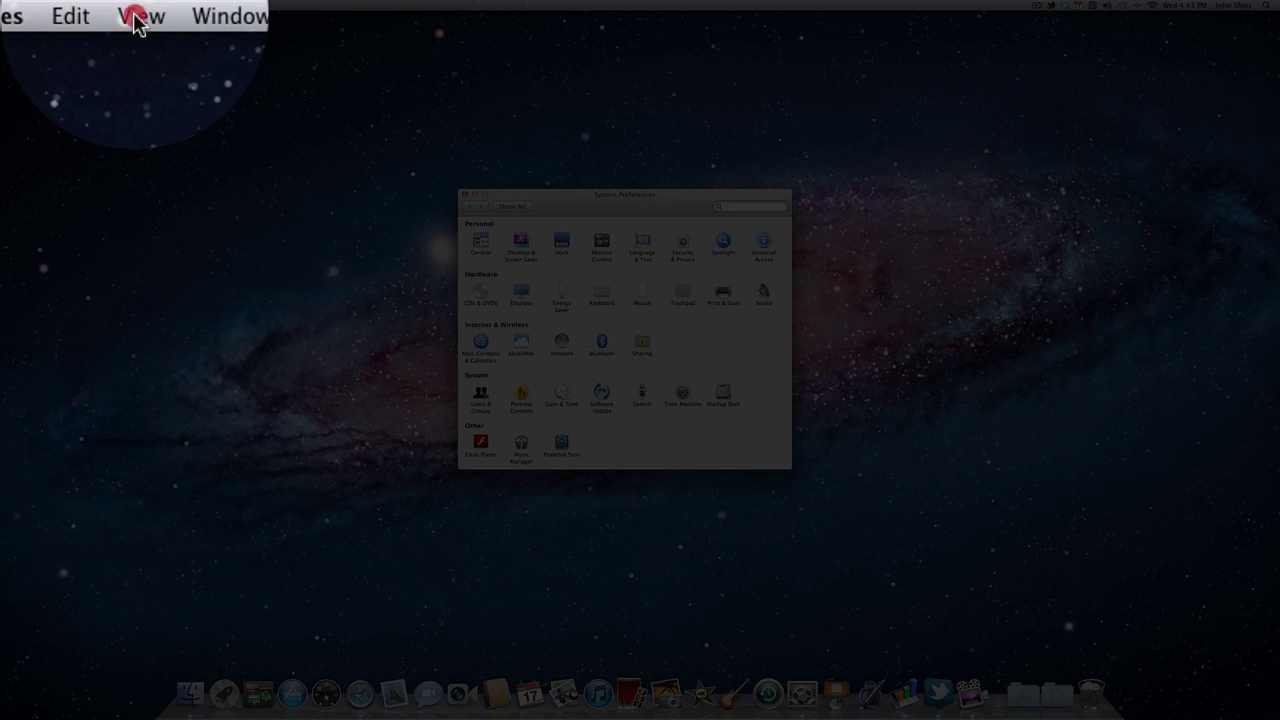
Step: Use View > Customize to hide Pastebot Sync and Music Manager, keeping only Flash Player
click(137, 5)
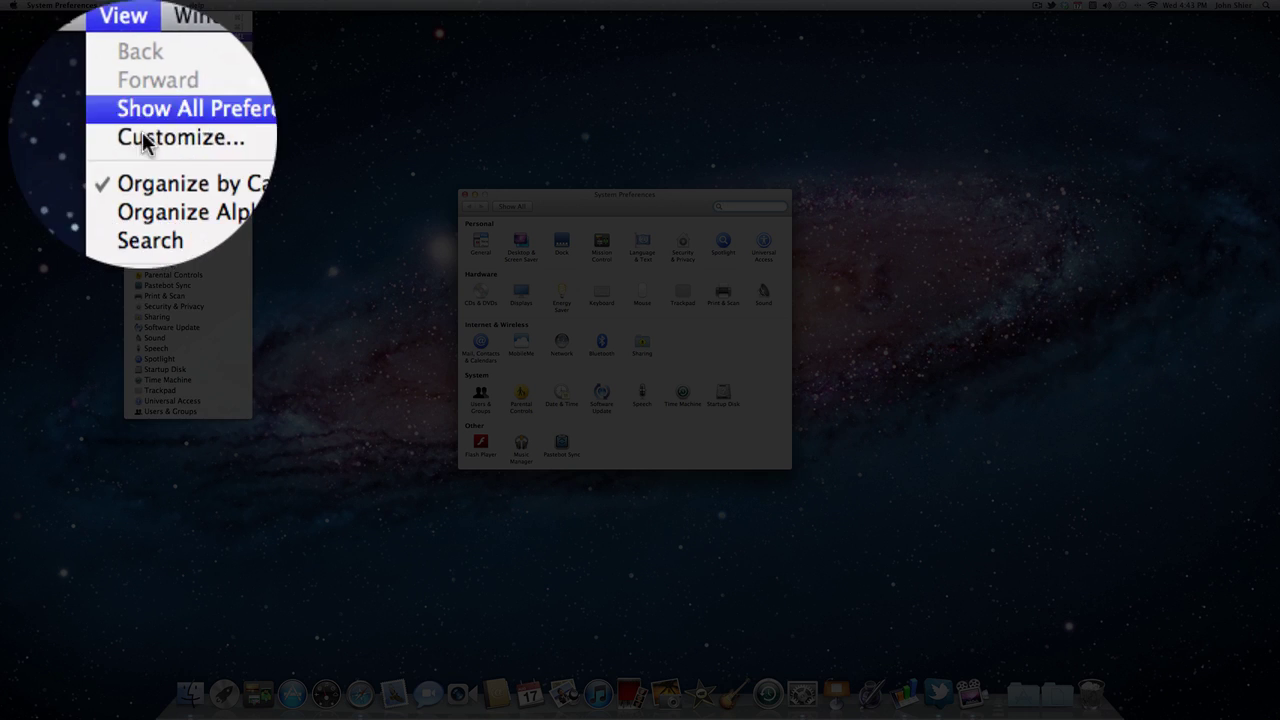
click(143, 47)
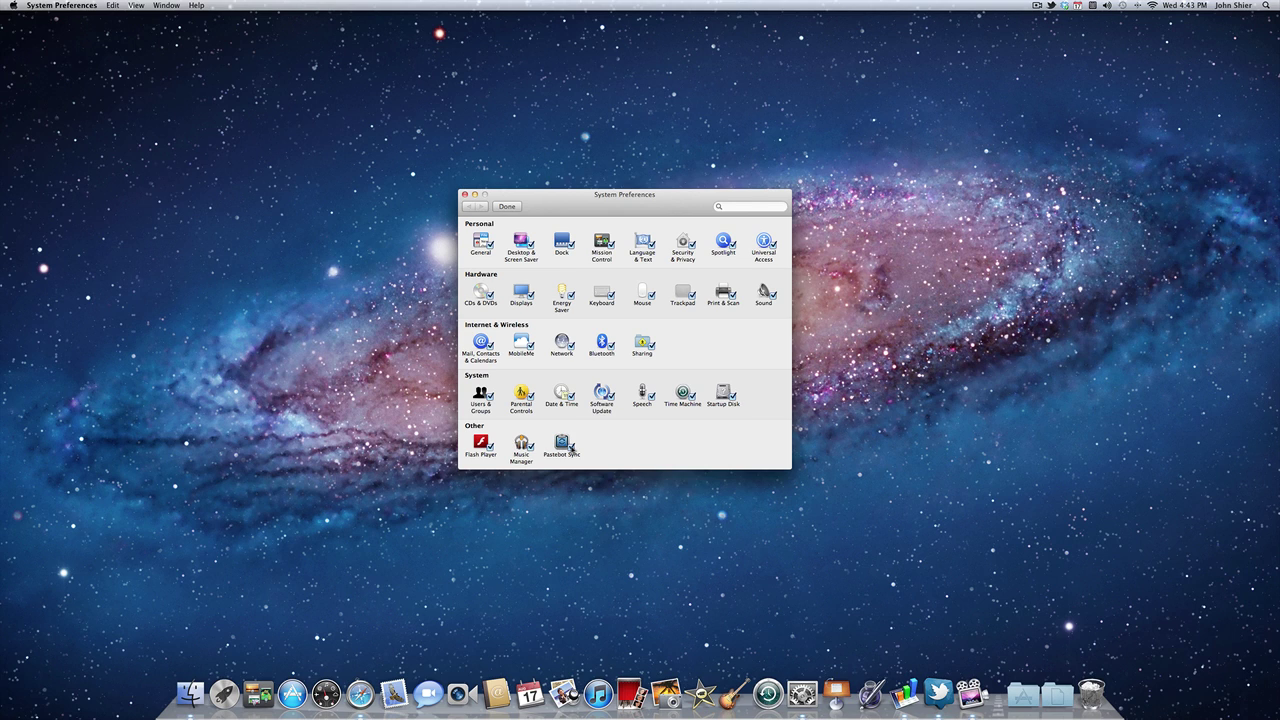
click(570, 445)
click(532, 447)
click(133, 6)
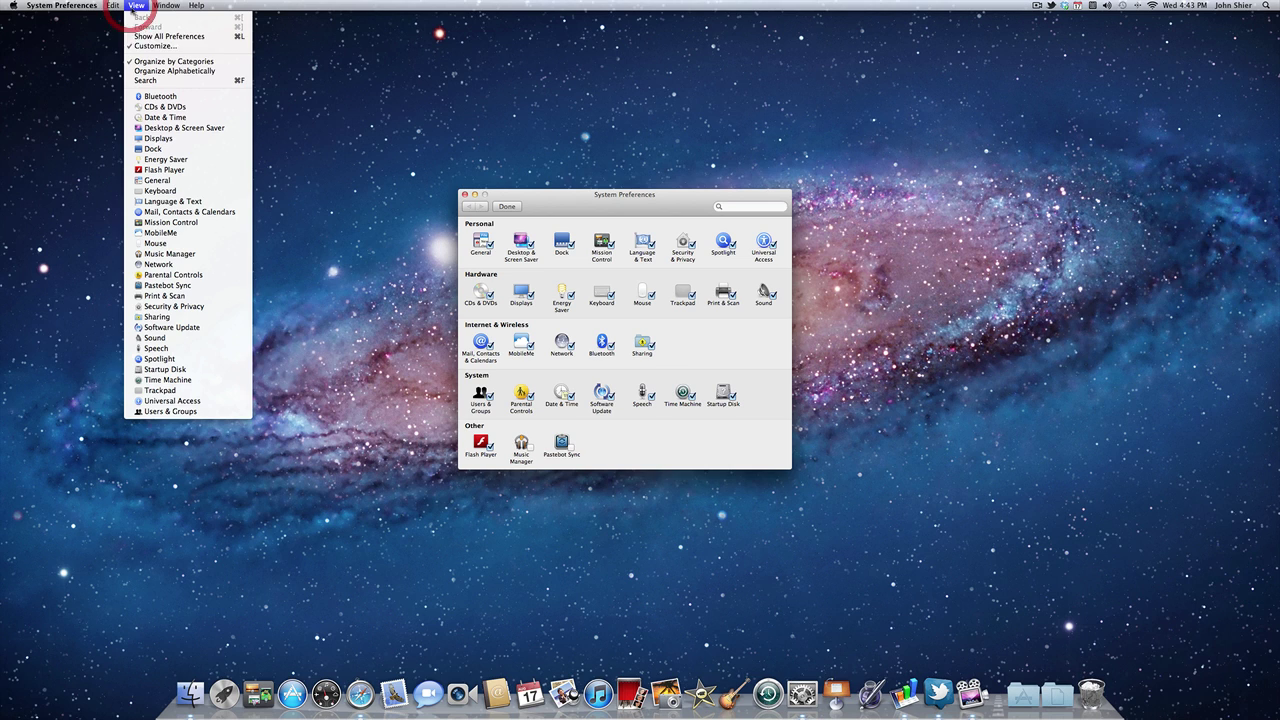
click(141, 47)
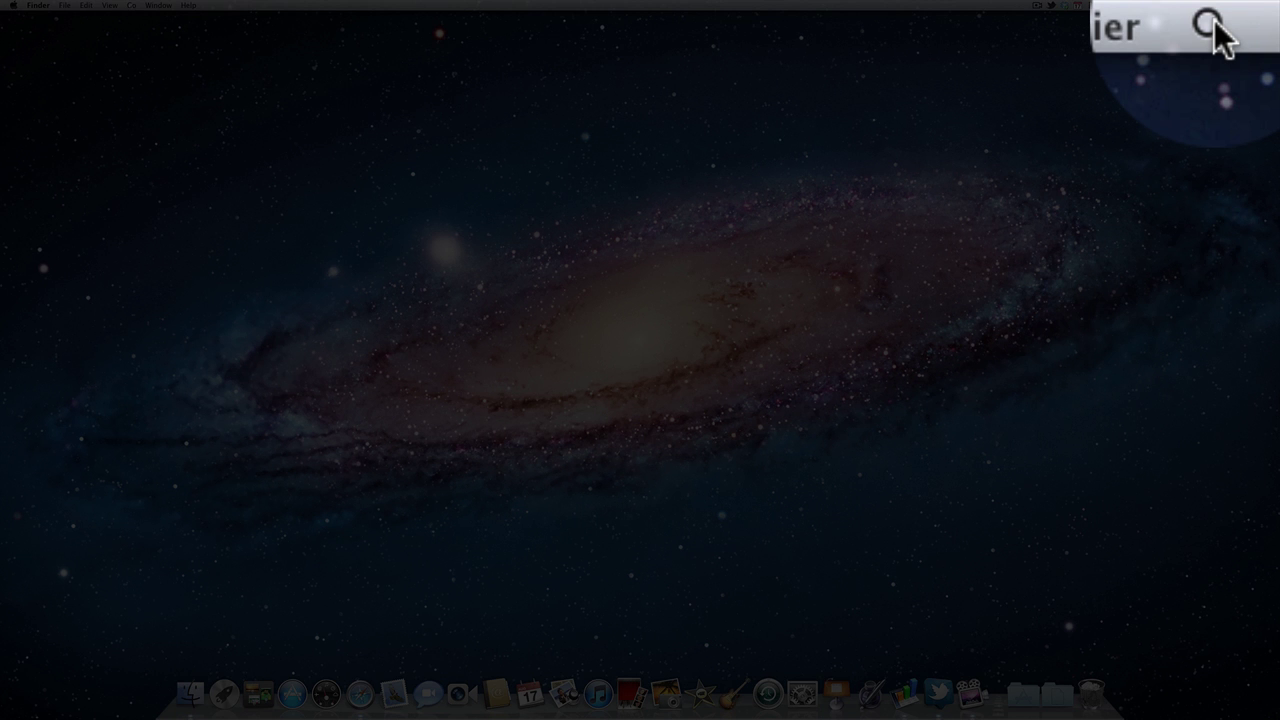
Step: Search Spotlight for 'iPhone 5 Rumors' to show the web and Wikipedia search options
click(1265, 6)
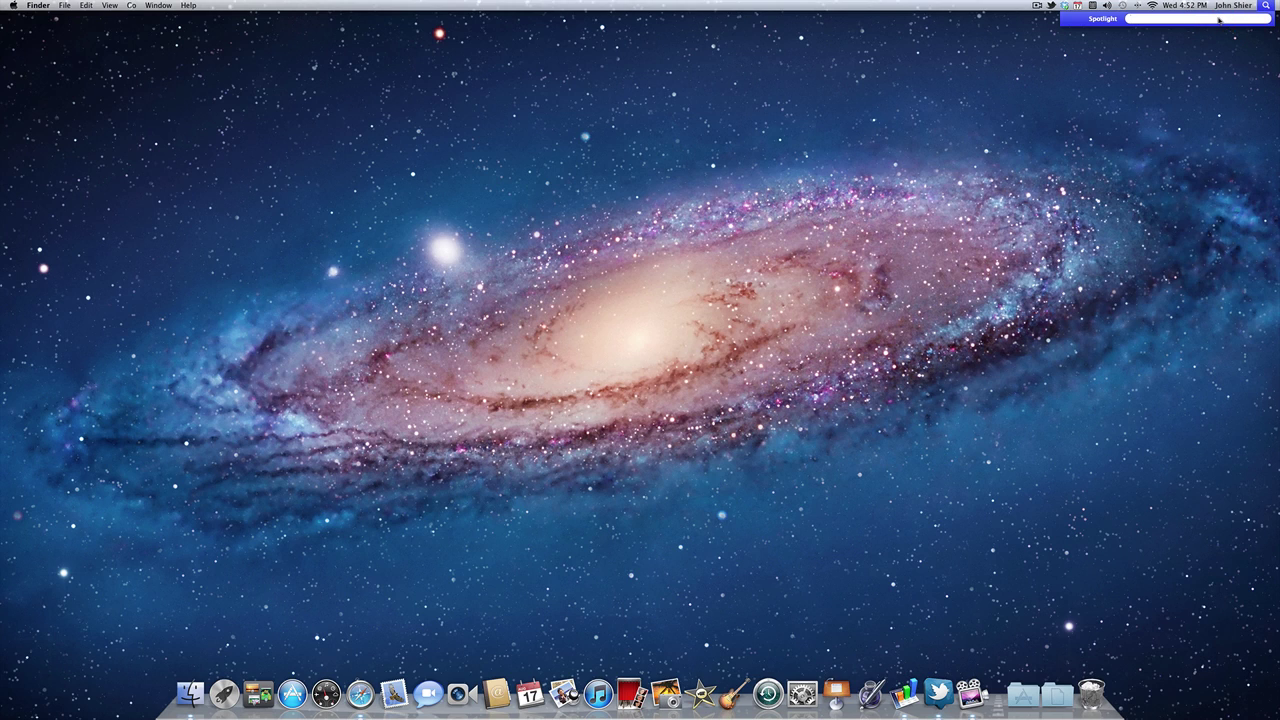
text(iPhone 5)
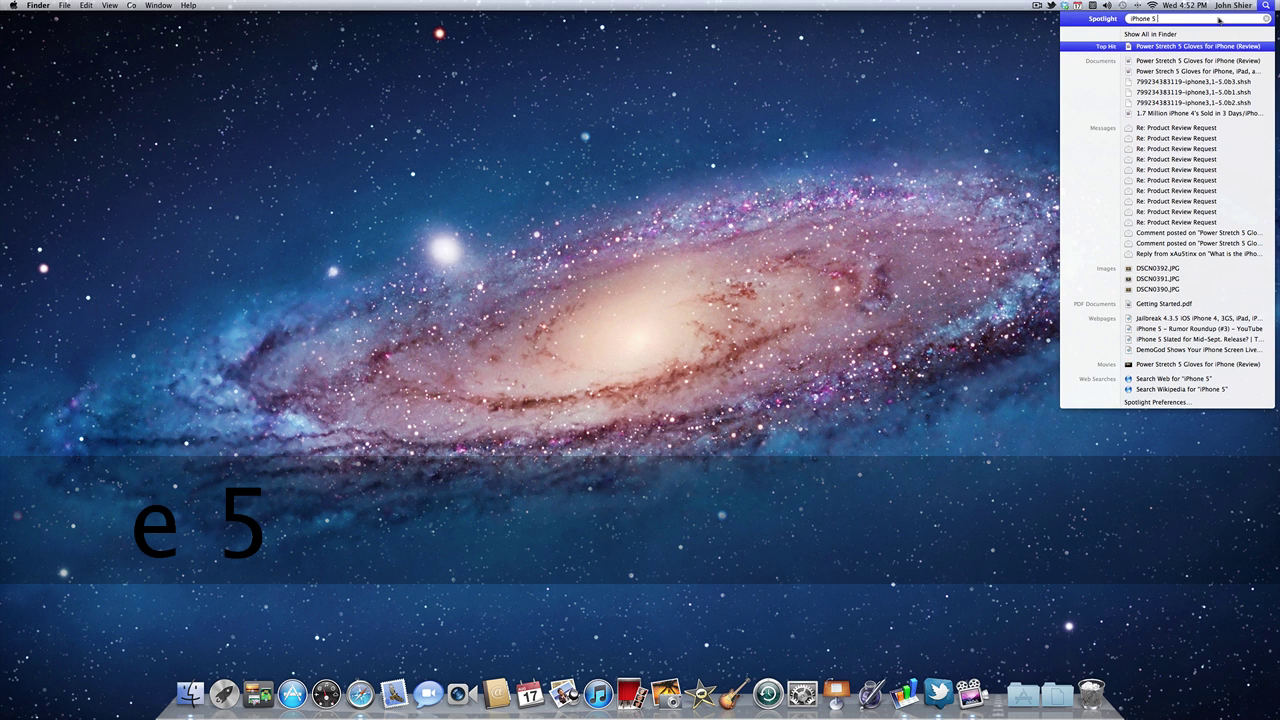
text( Rumors)
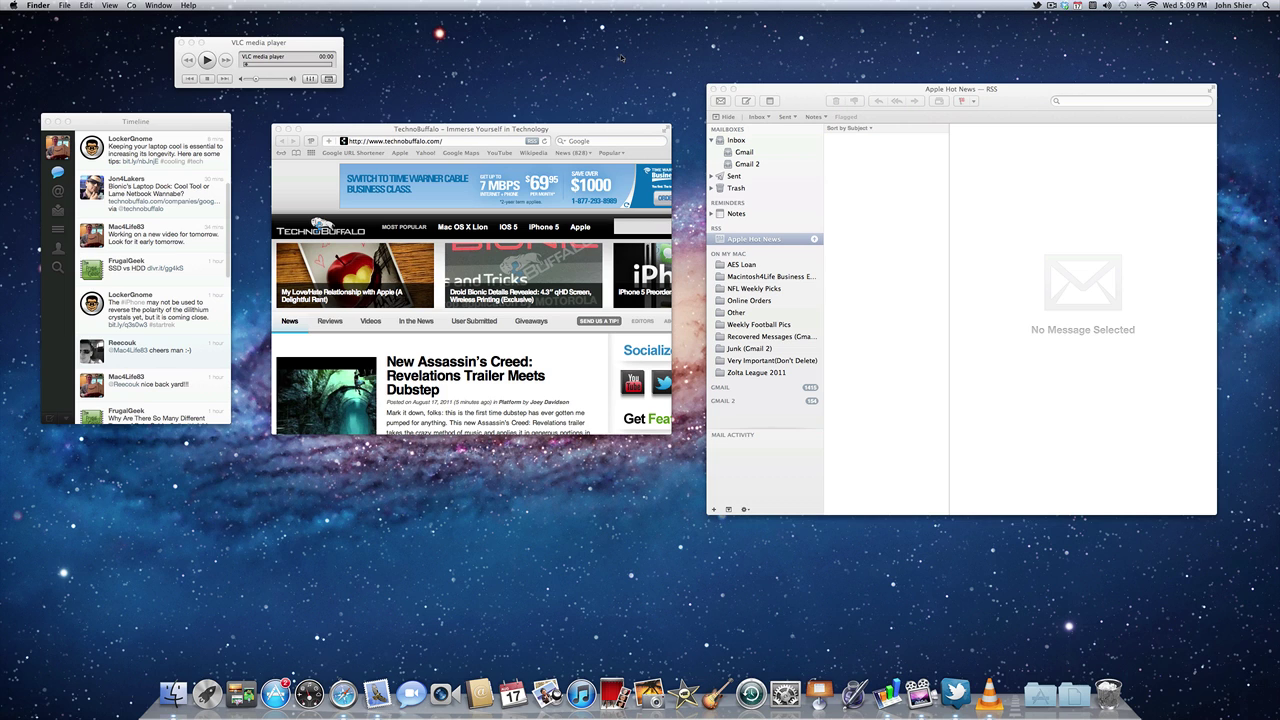
Step: Close the Mail, Safari, VLC and Twitter Timeline windows
click(712, 89)
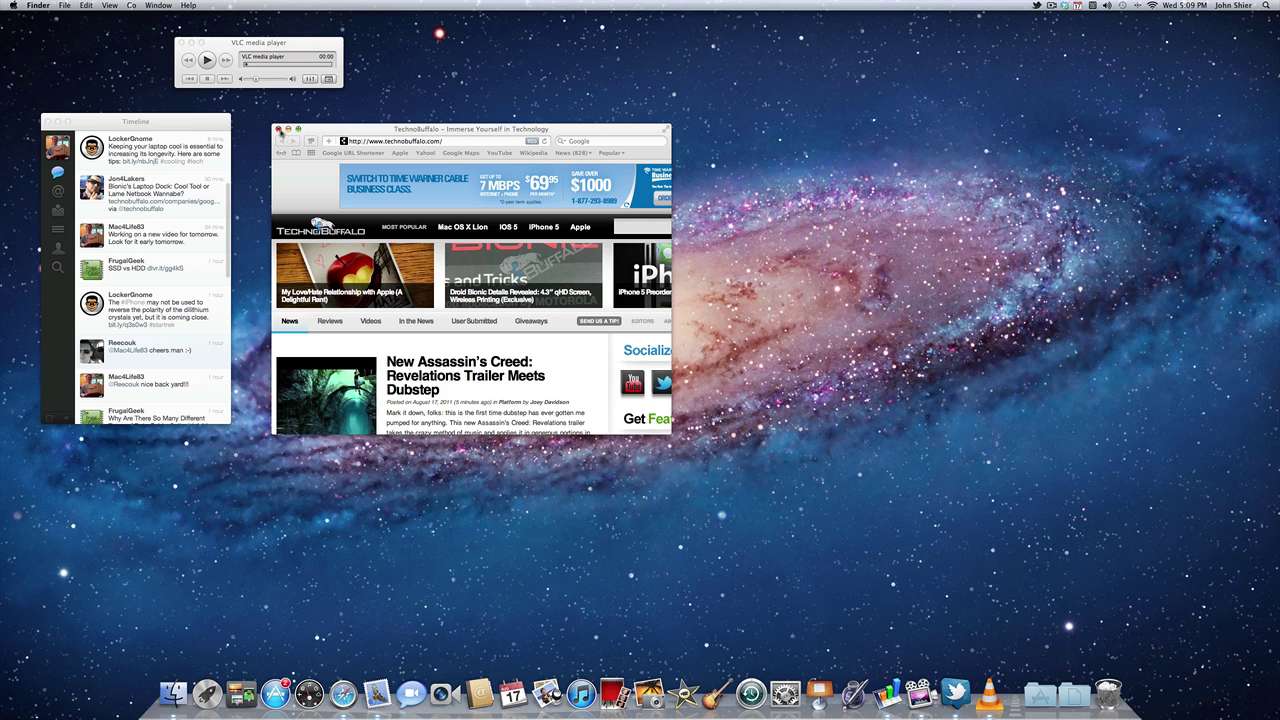
click(278, 129)
click(181, 42)
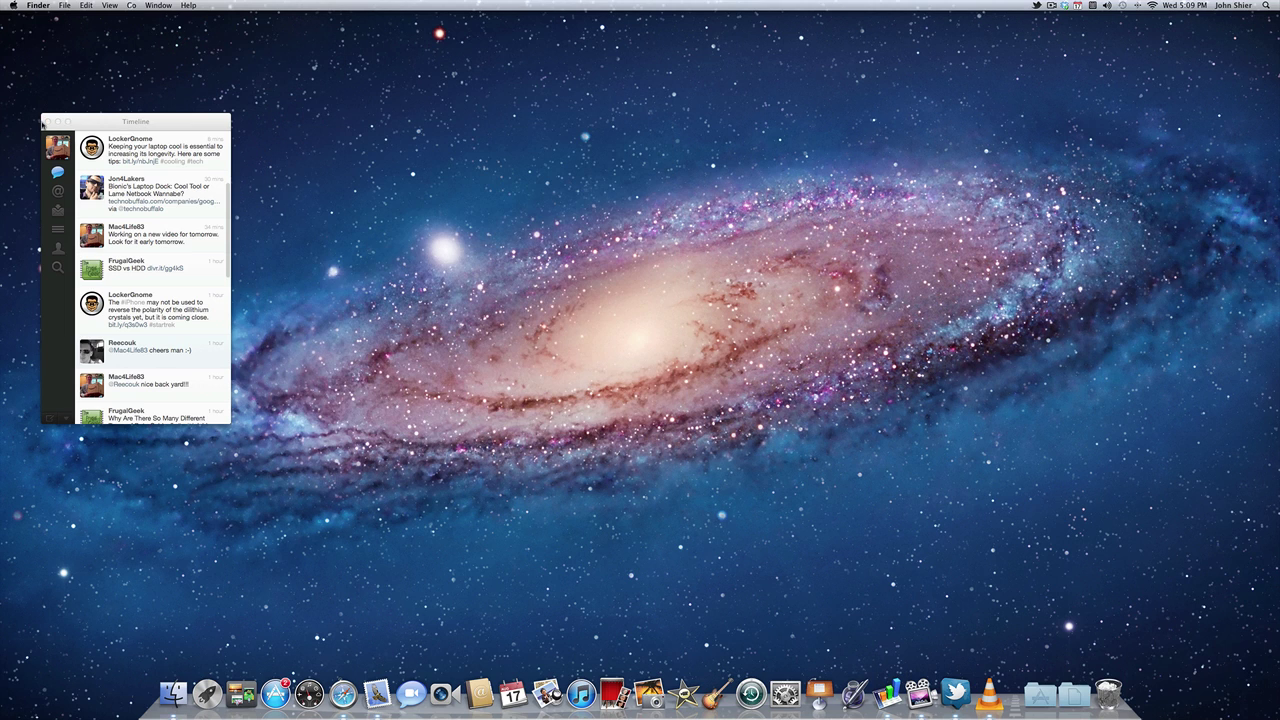
click(45, 121)
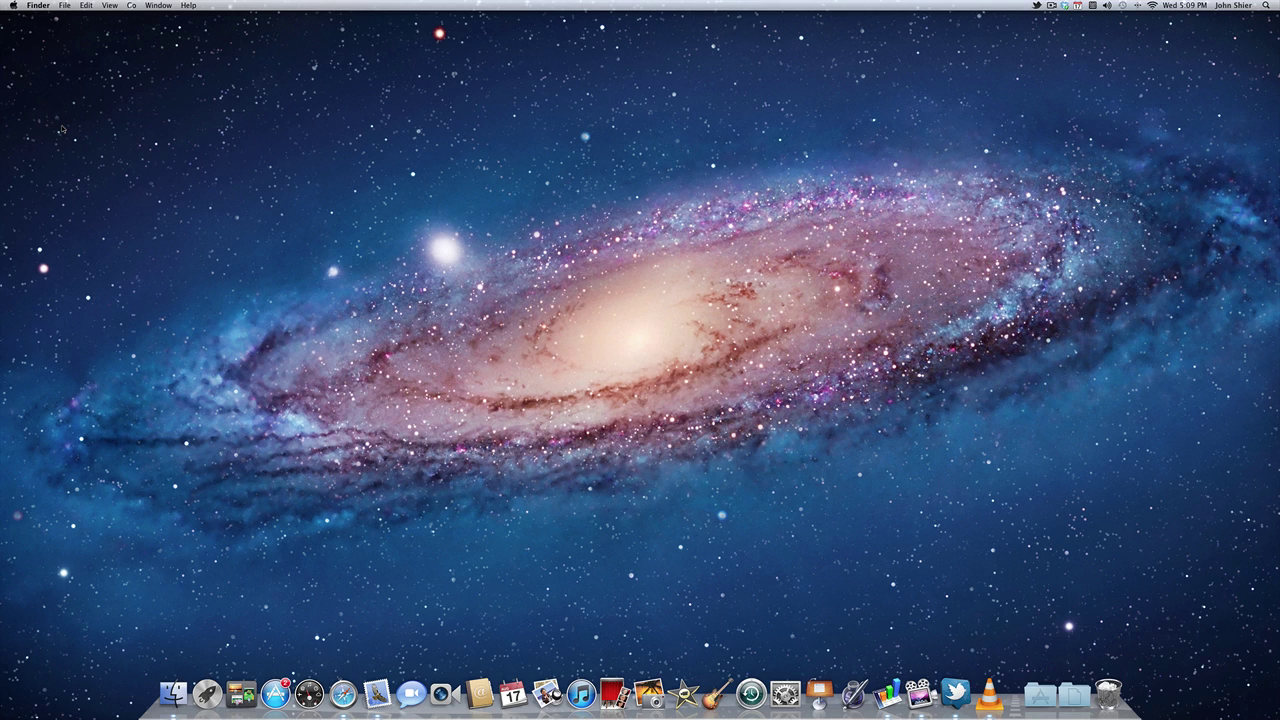
Step: Quit Safari, Mail, VLC and Twitter from their Dock menus, then open the Apple menu
right_click(343, 686)
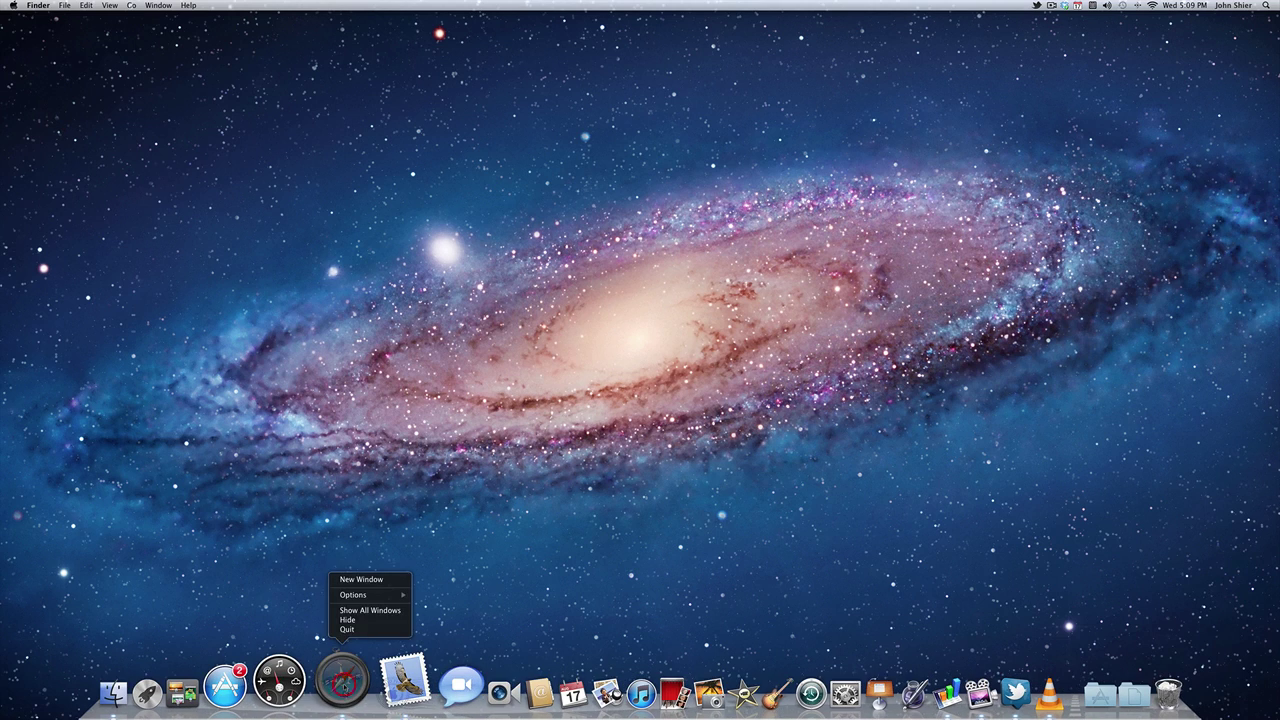
click(348, 583)
right_click(381, 680)
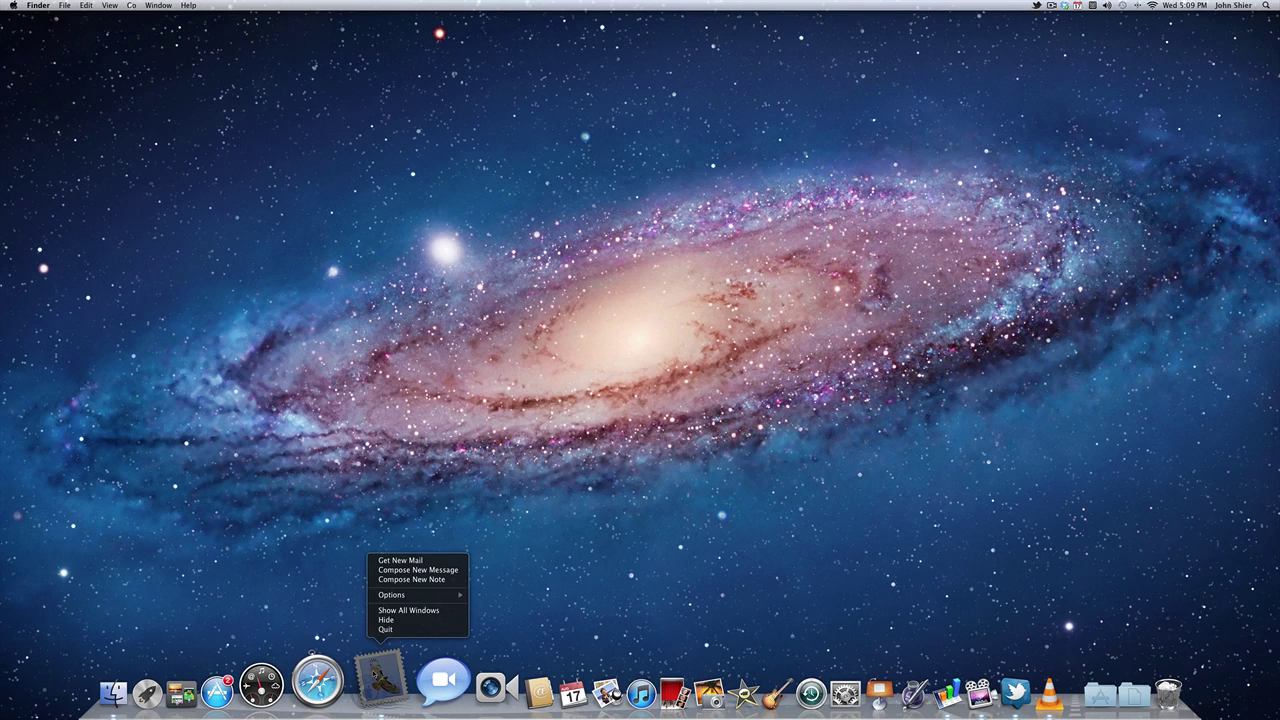
click(391, 630)
right_click(995, 680)
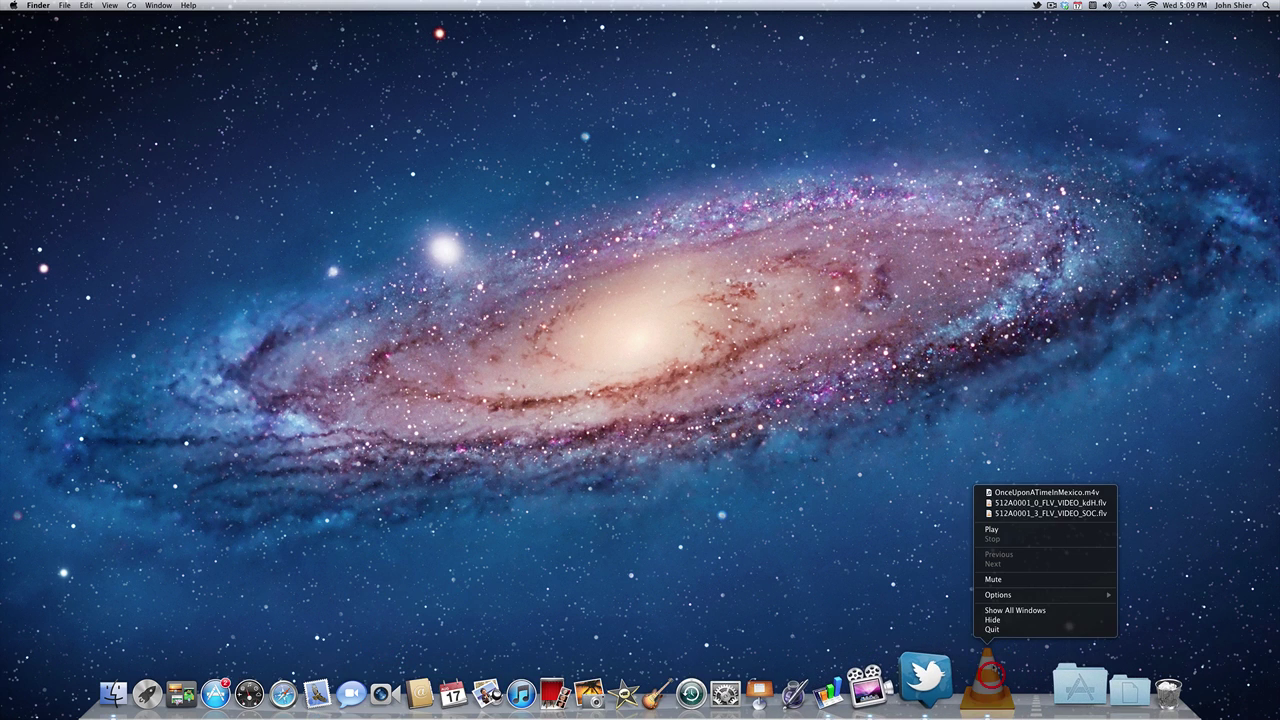
click(997, 630)
right_click(988, 678)
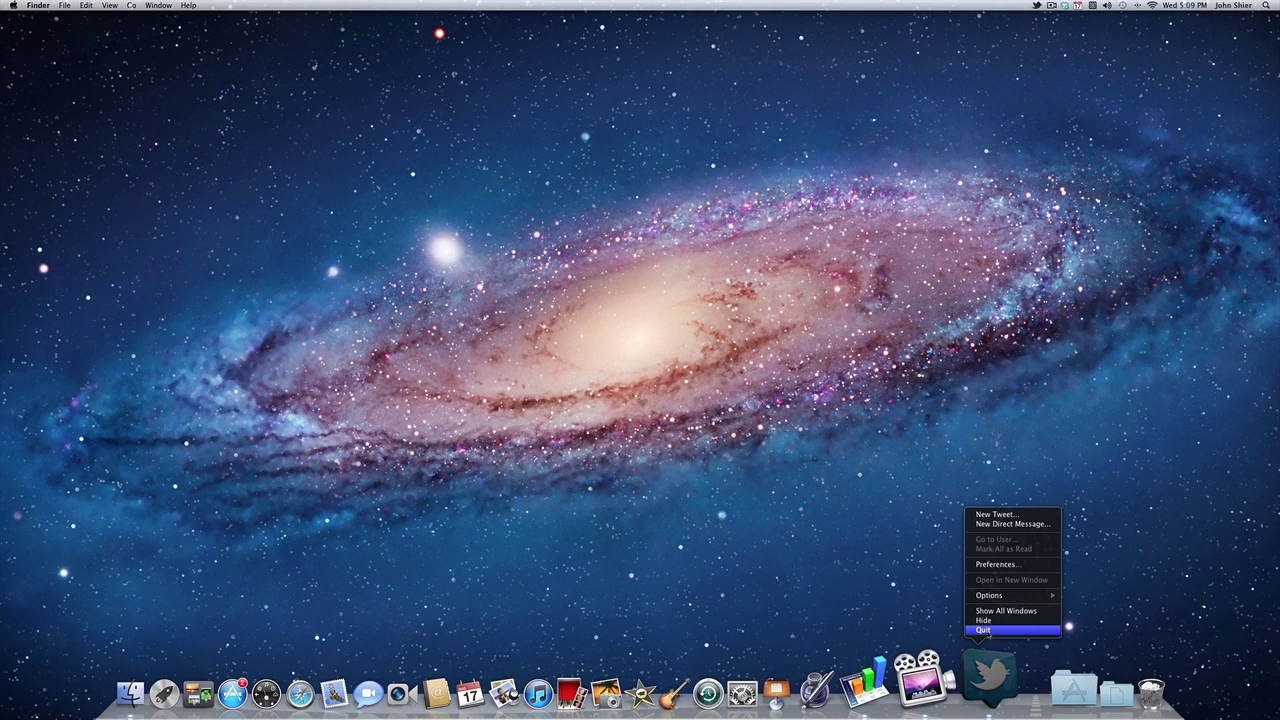
click(986, 623)
click(14, 5)
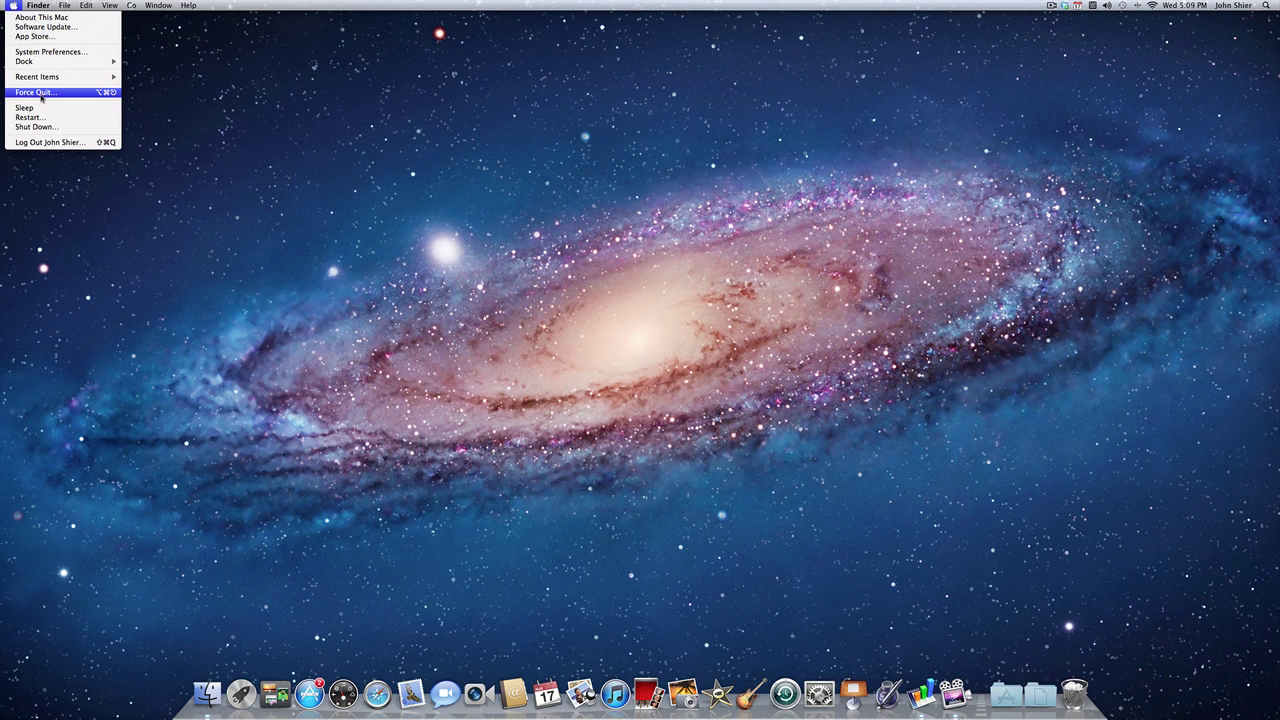
Step: Choose Shut Down and turn off 'Reopen windows when logging back in'
click(45, 127)
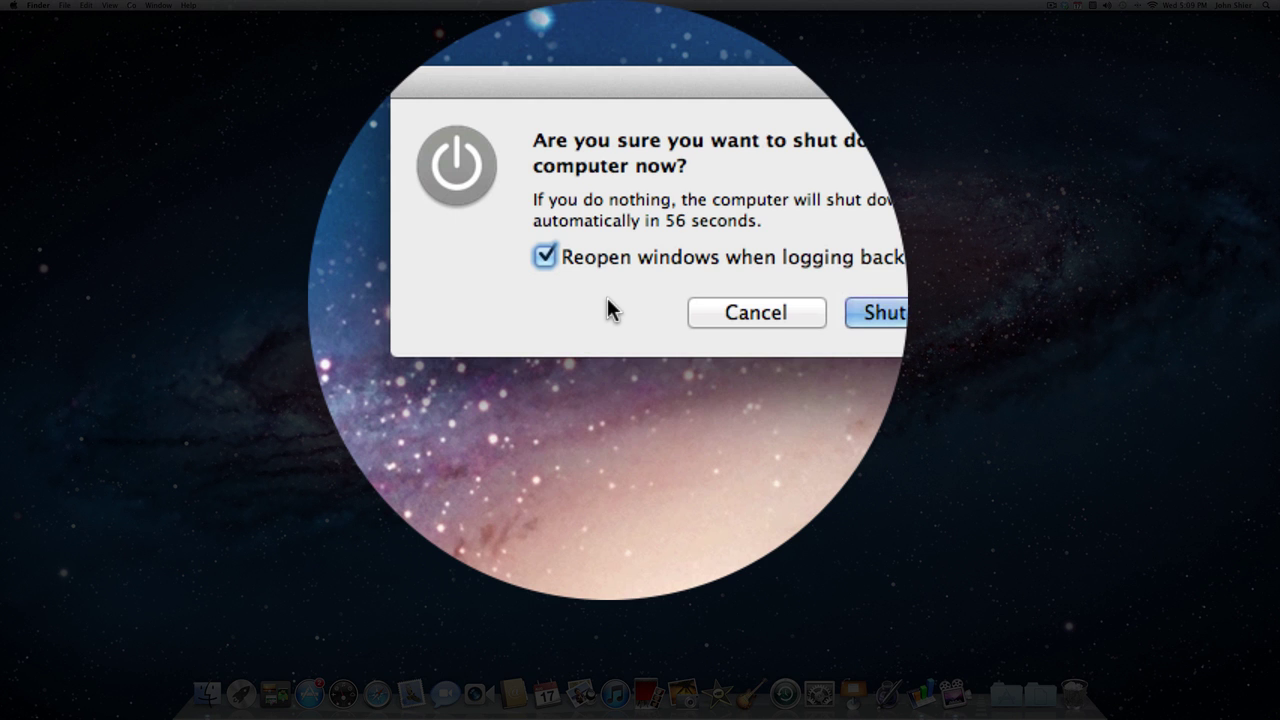
click(588, 217)
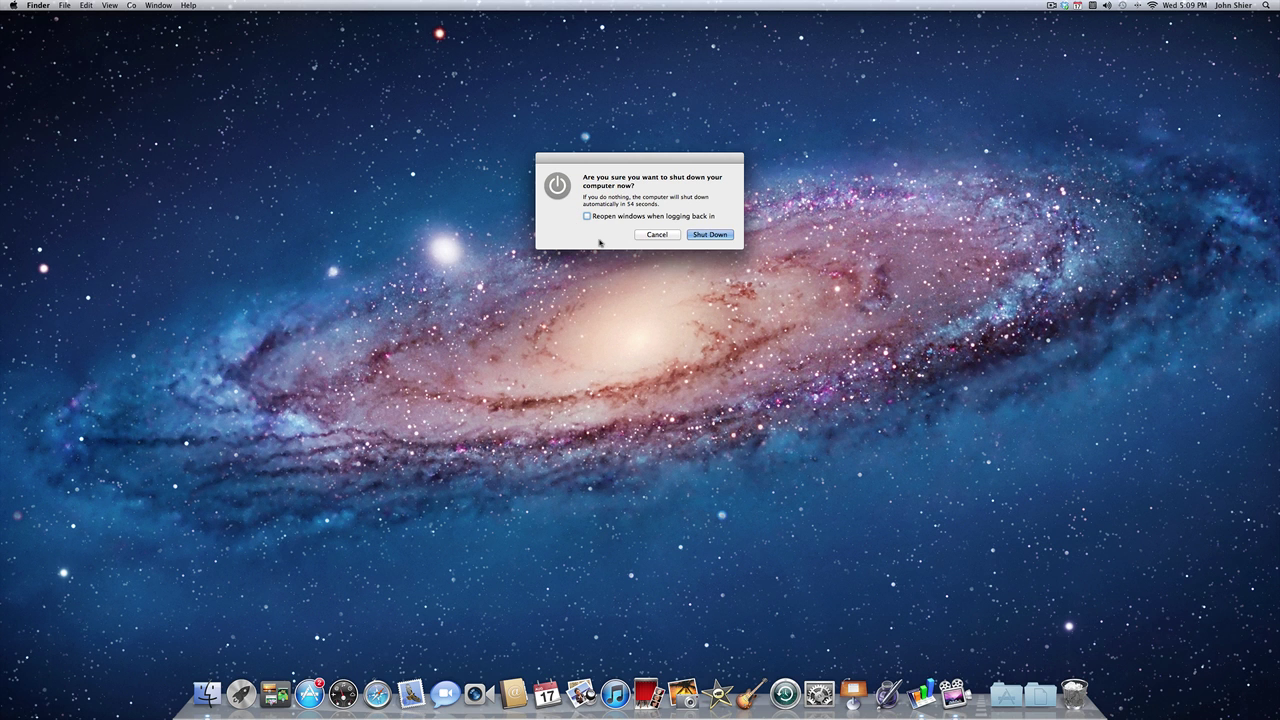